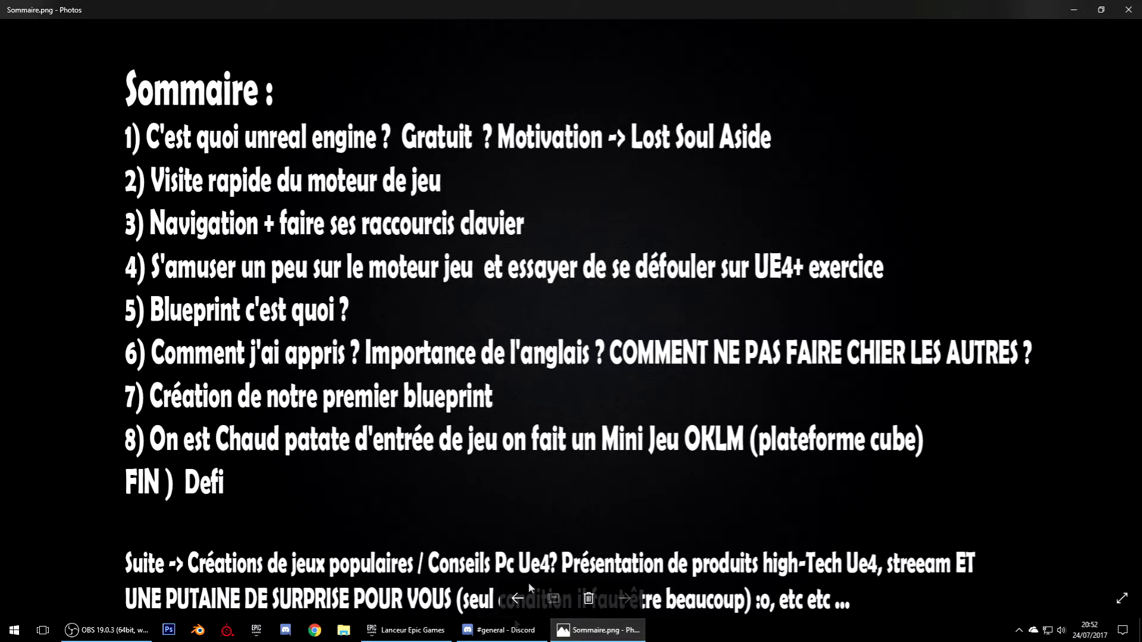
Bring the Discord window forward over the Sommaire.png summary open in Windows Photos
click(506, 630)
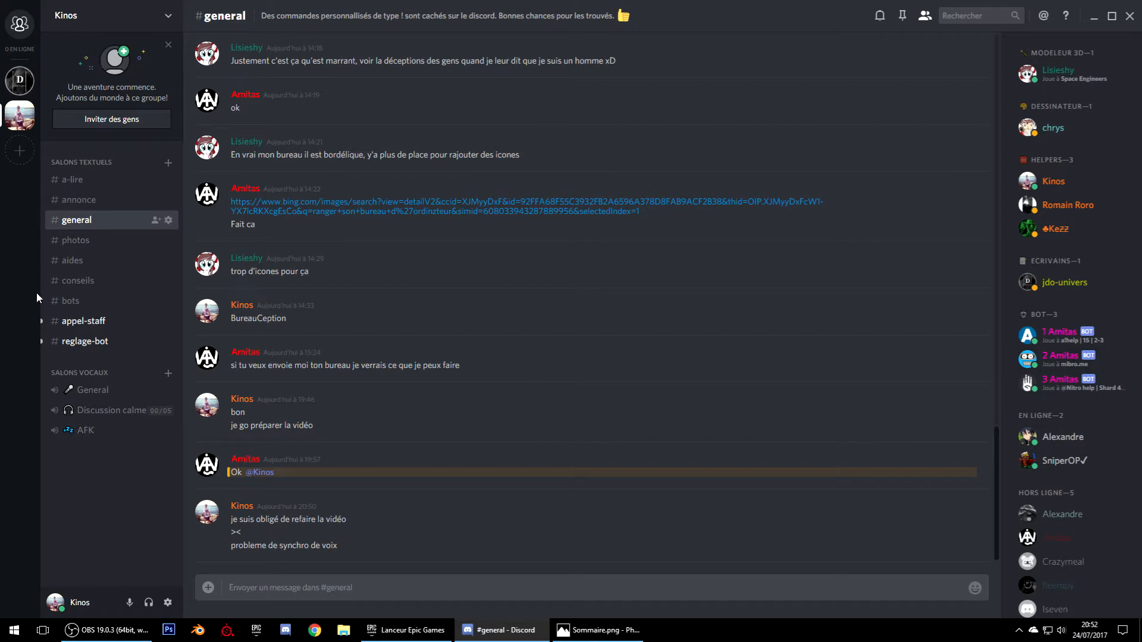
Look through Discord's conseils and bots channels, then switch to the Epic Games Launcher
click(100, 280)
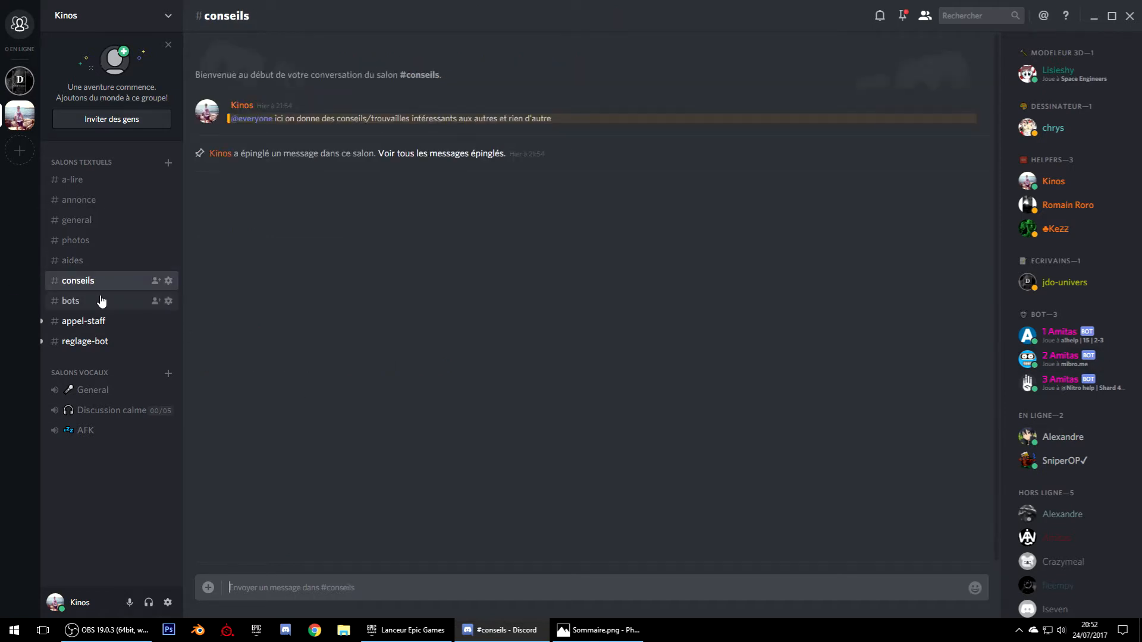
click(92, 301)
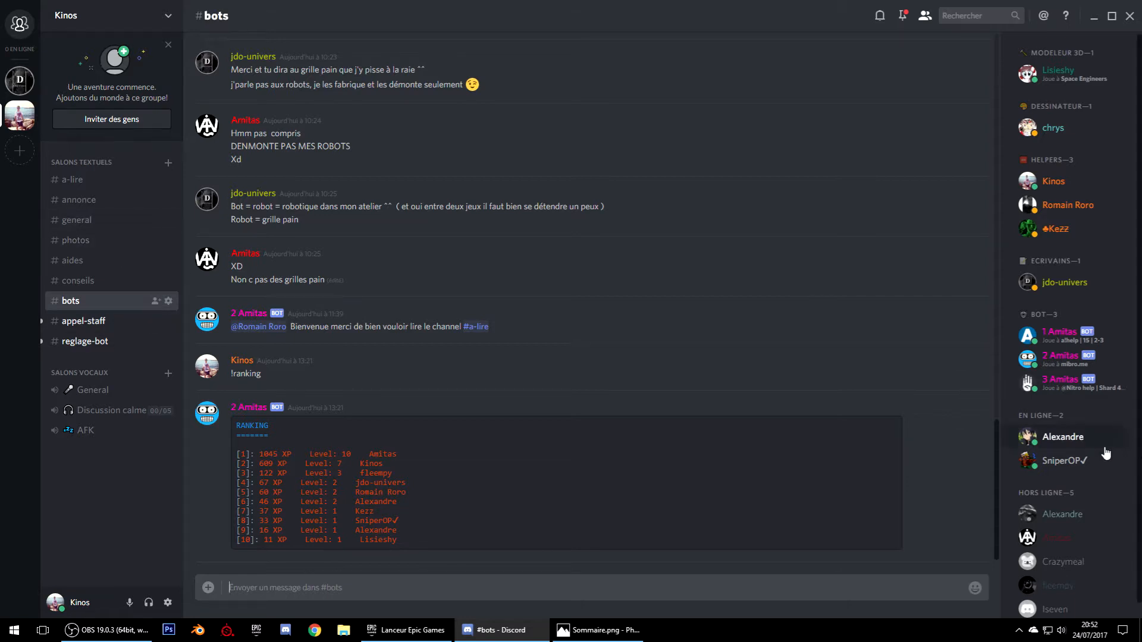
scroll(1104, 447, down, 1)
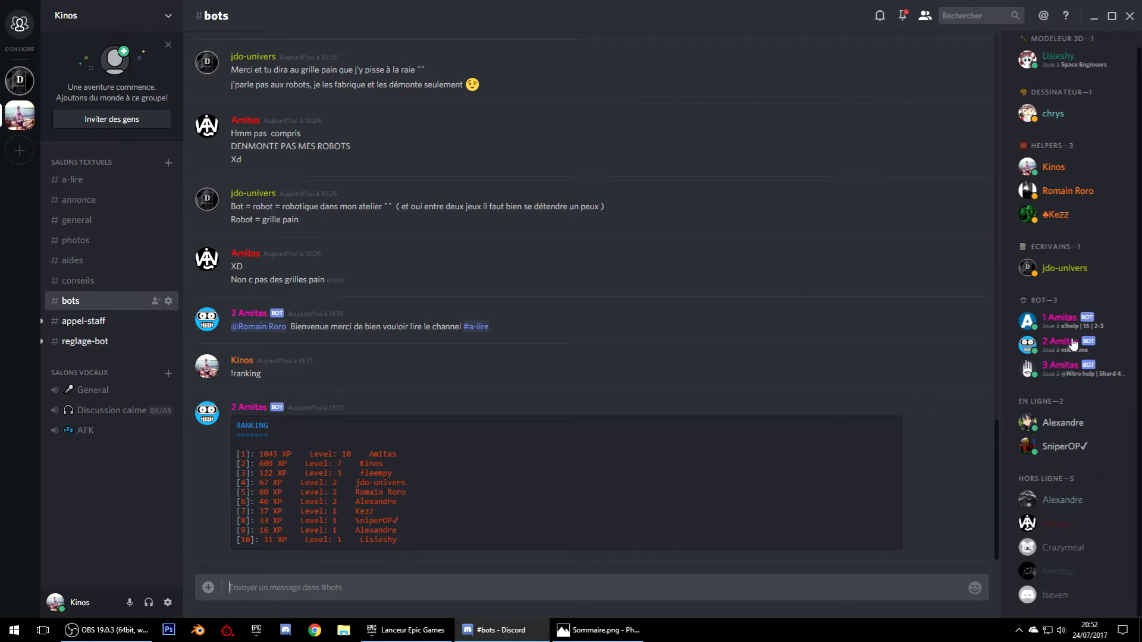
scroll(1068, 218, up, 1)
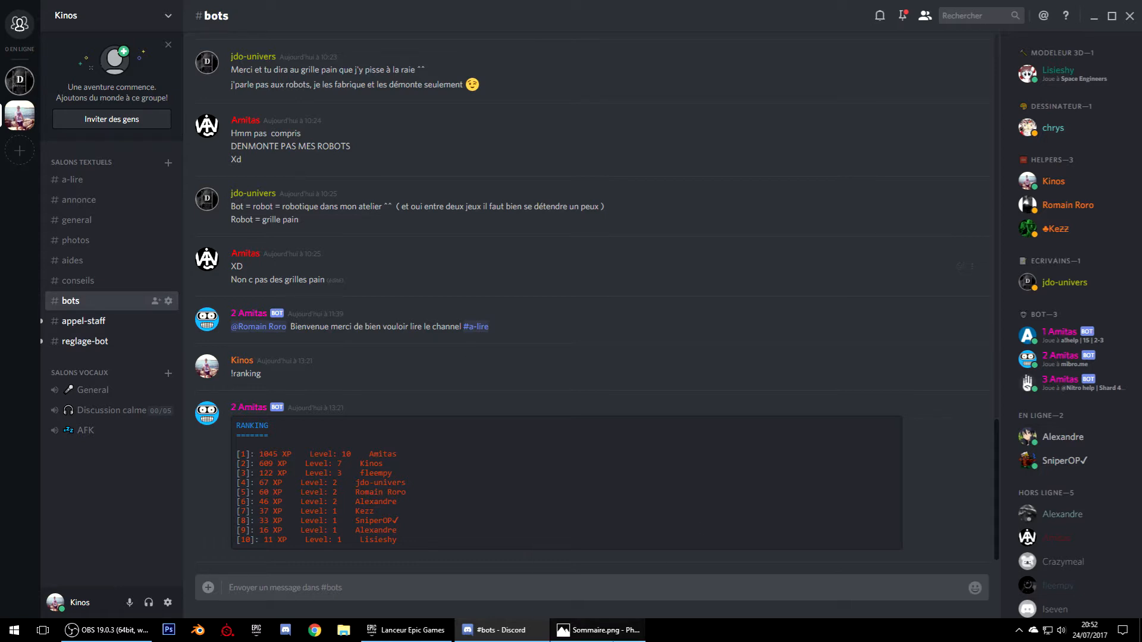
mouse_move(429, 636)
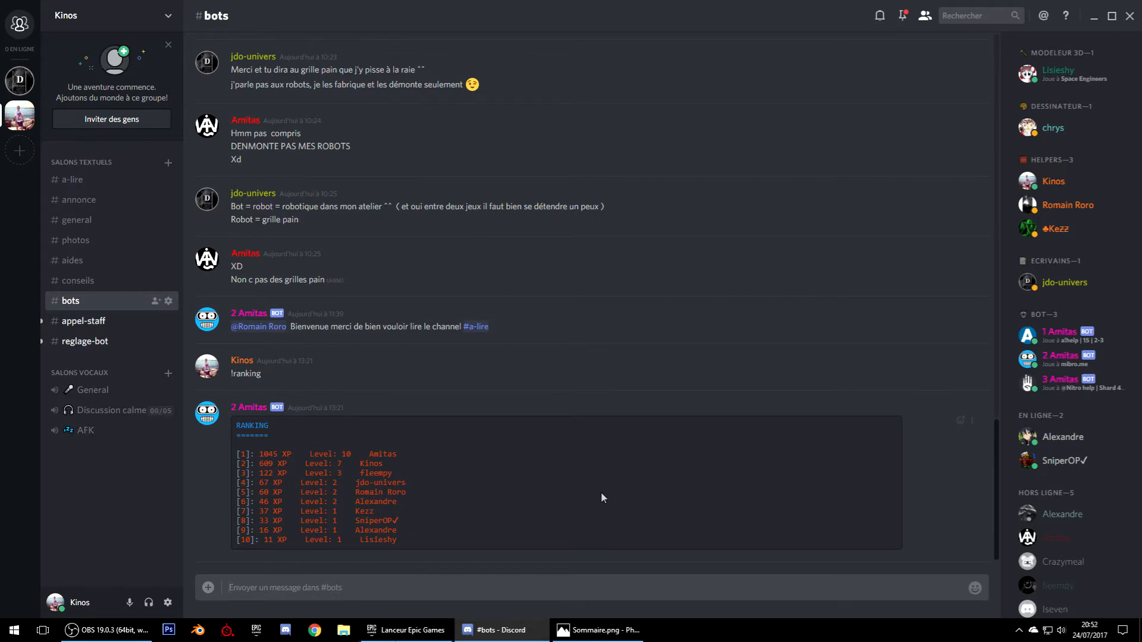
click(404, 638)
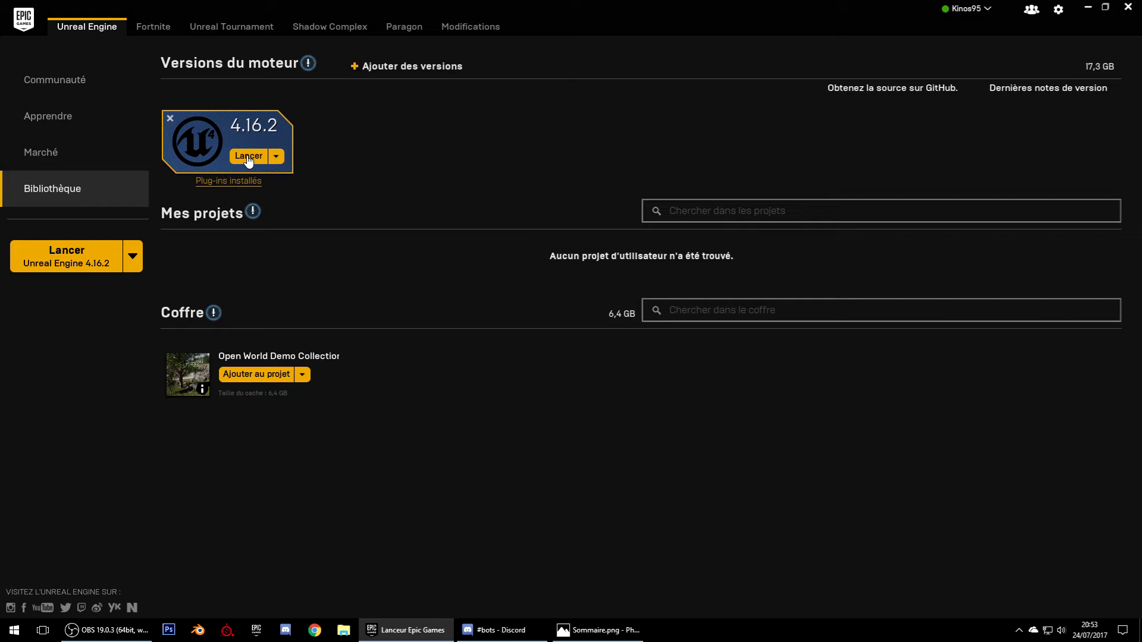
Launch Unreal Engine 4.16.2 from the Epic Games Launcher library
click(248, 158)
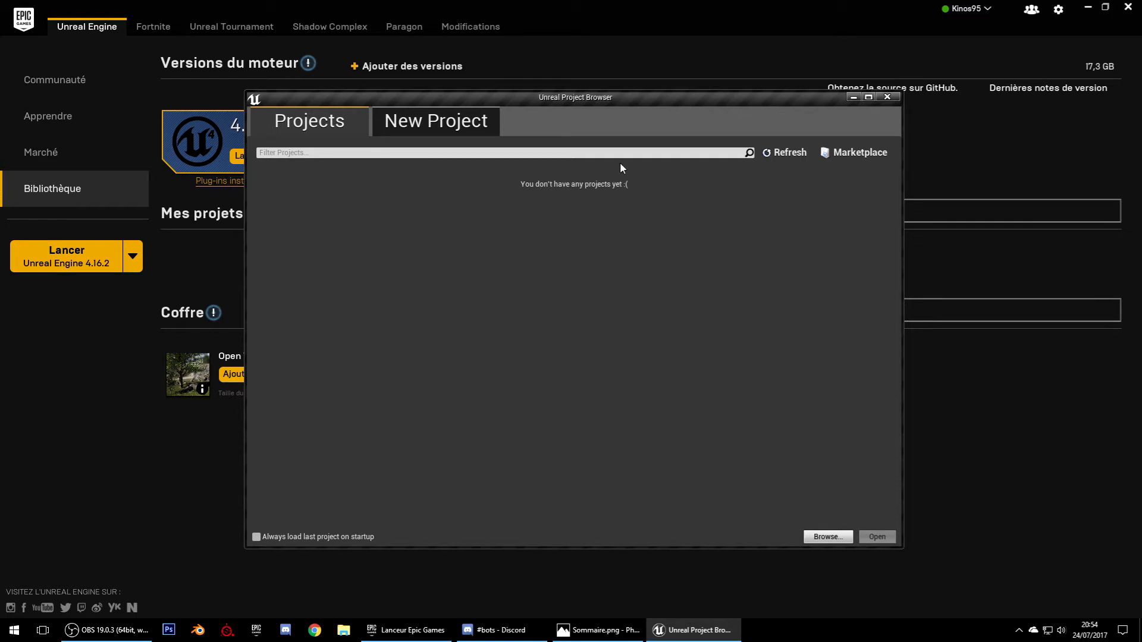
On the New Project tab, preview the First Person, Third Person and VR templates, then pick Blank
click(426, 131)
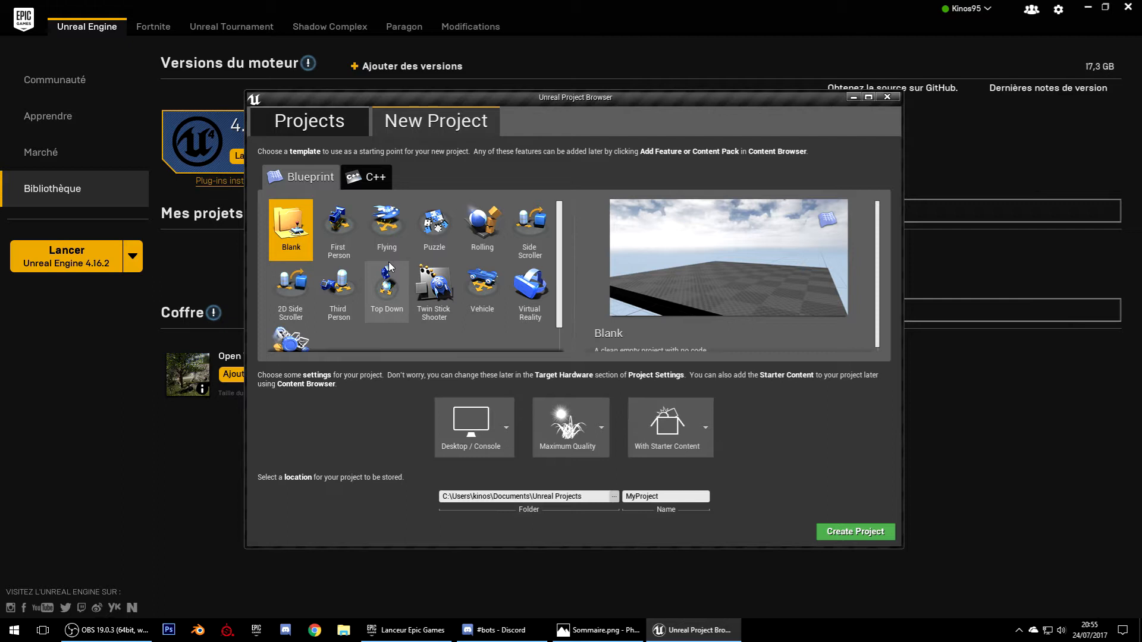
click(328, 235)
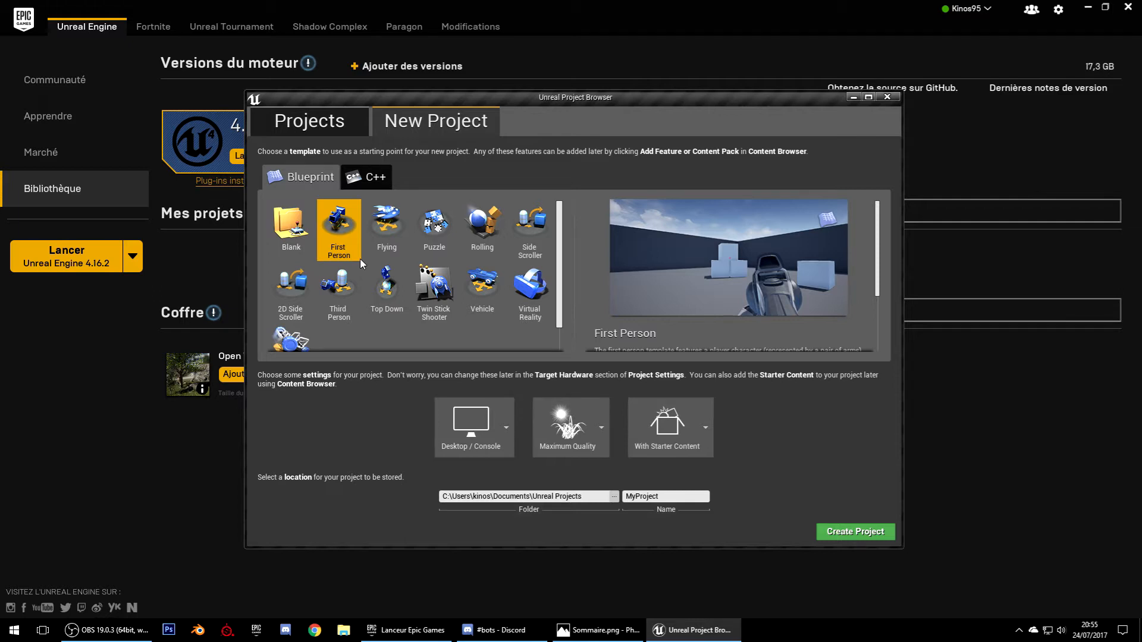
click(385, 229)
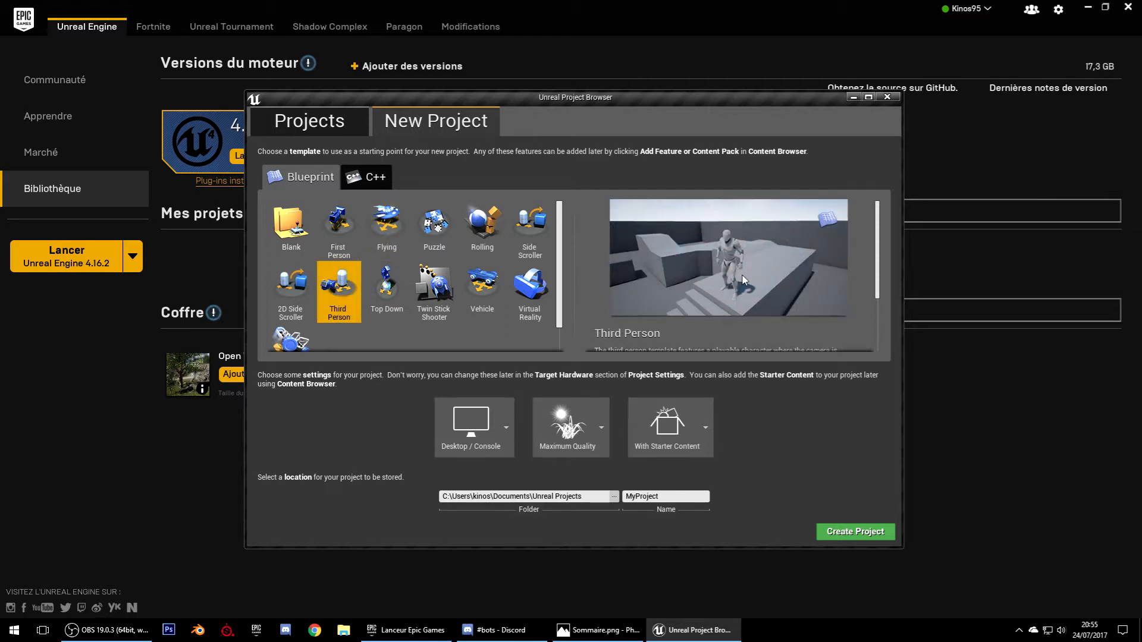
click(529, 288)
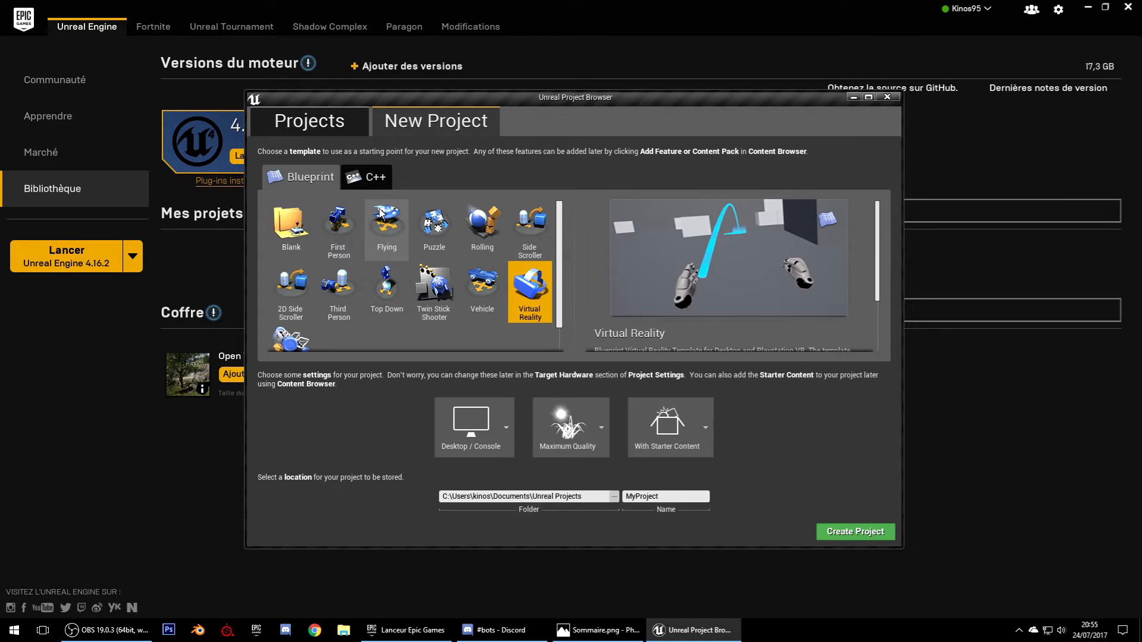
click(305, 241)
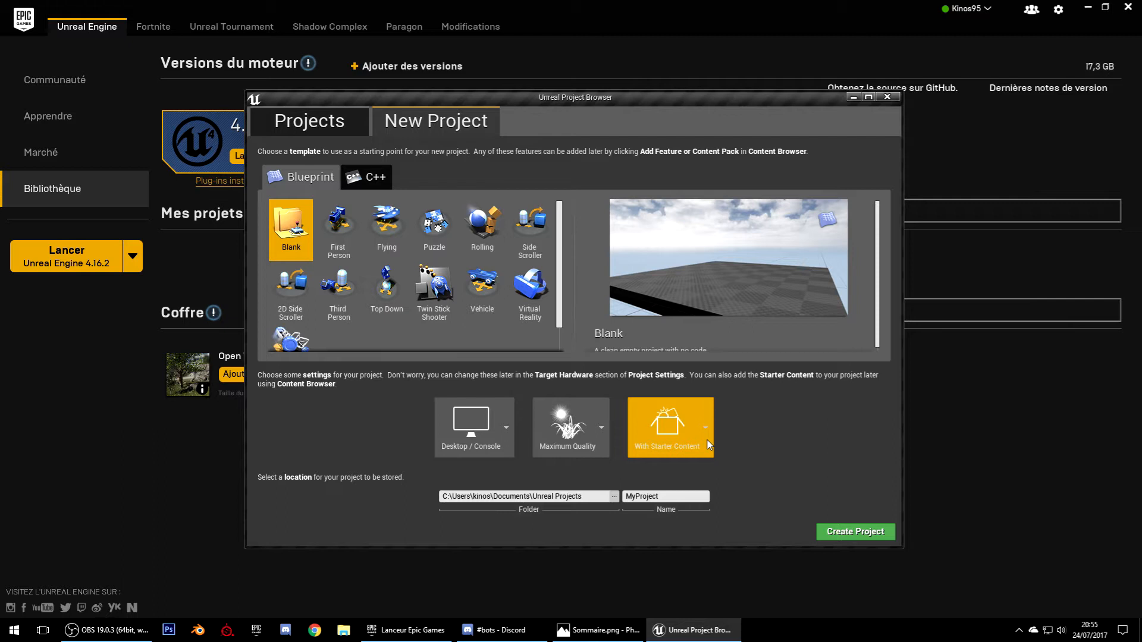
Name the project TestProject and create it
click(682, 497)
text(TestProject)
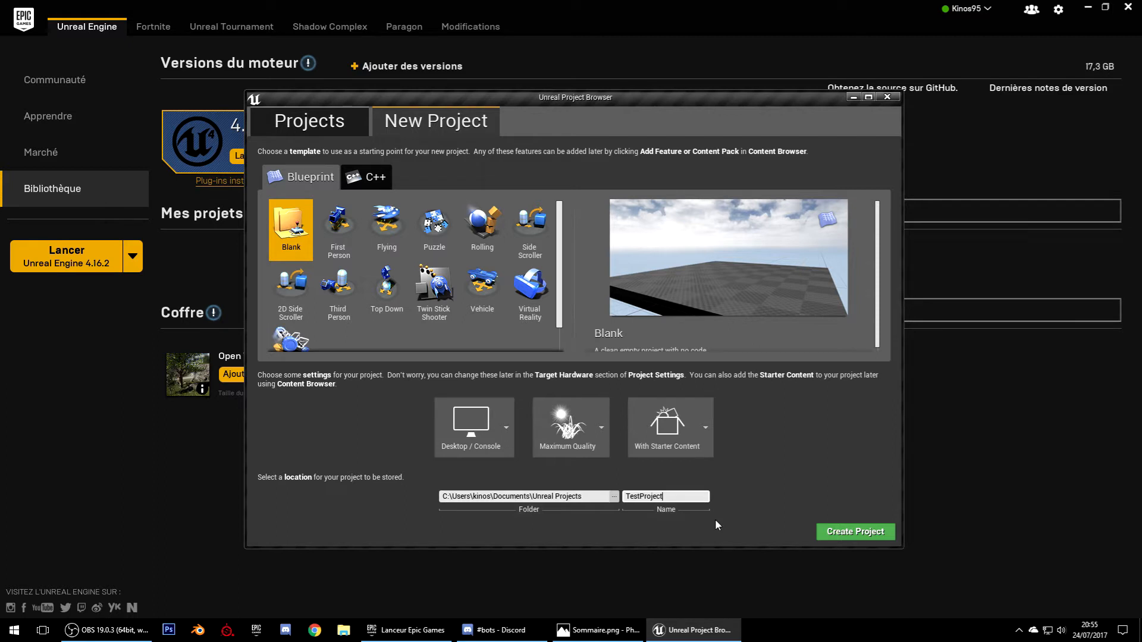
click(870, 535)
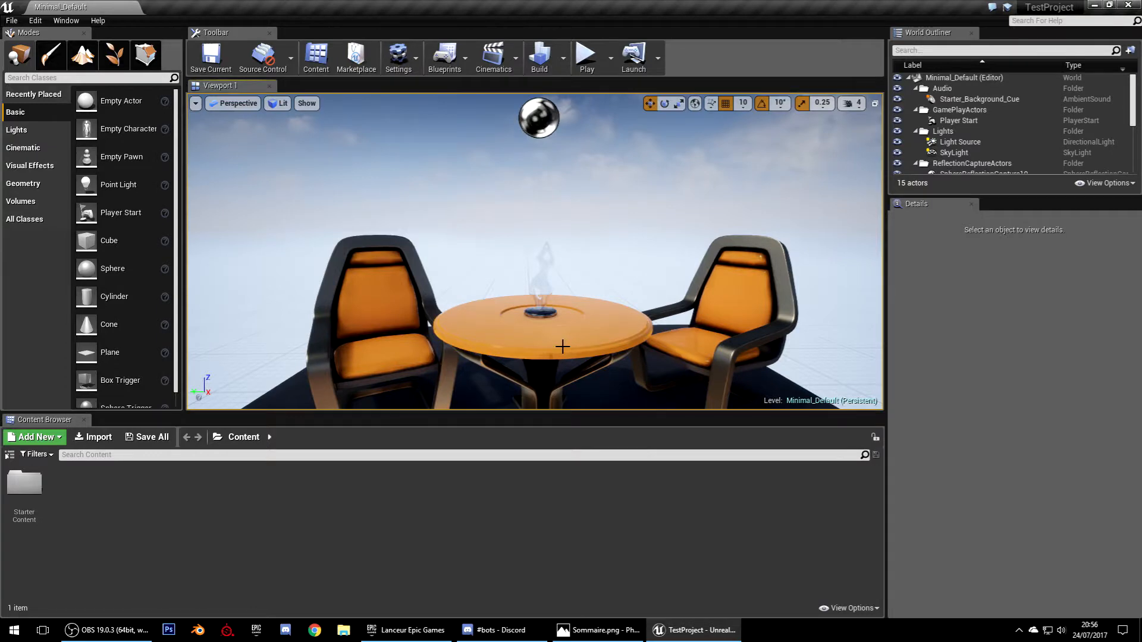
right_drag(536, 251, 595, 285)
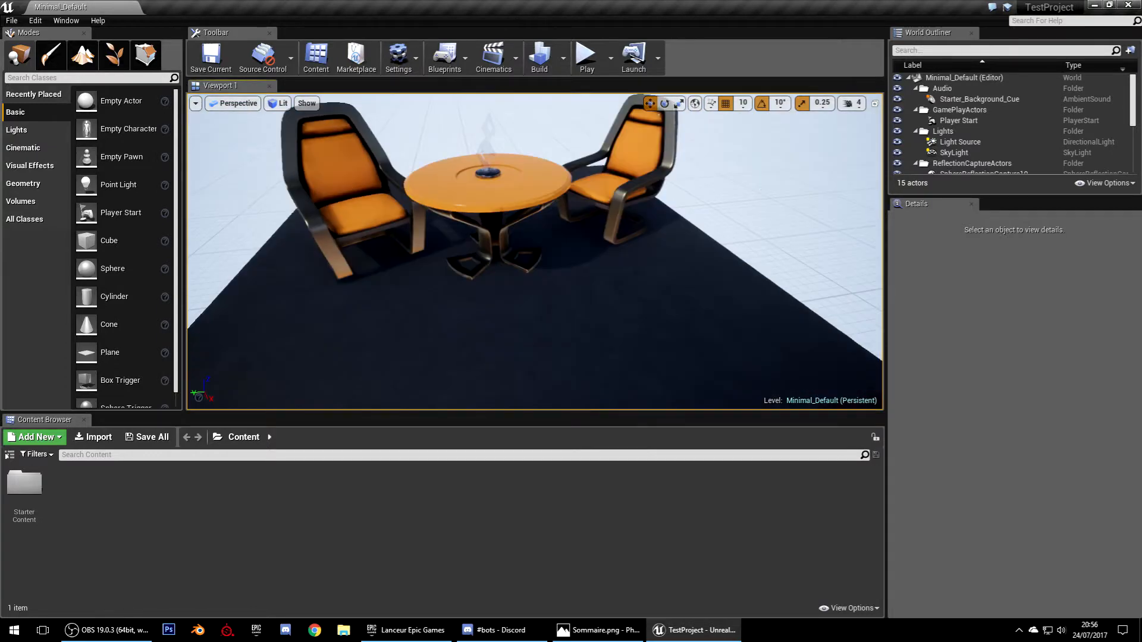
right_drag(535, 251, 571, 297)
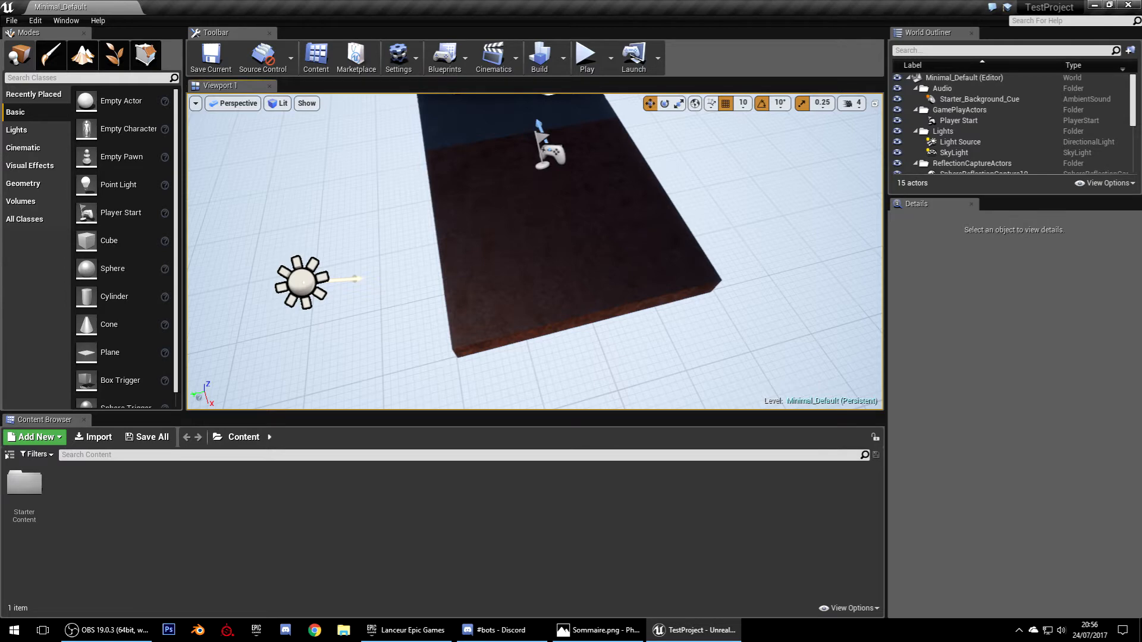
right_drag(535, 251, 476, 184)
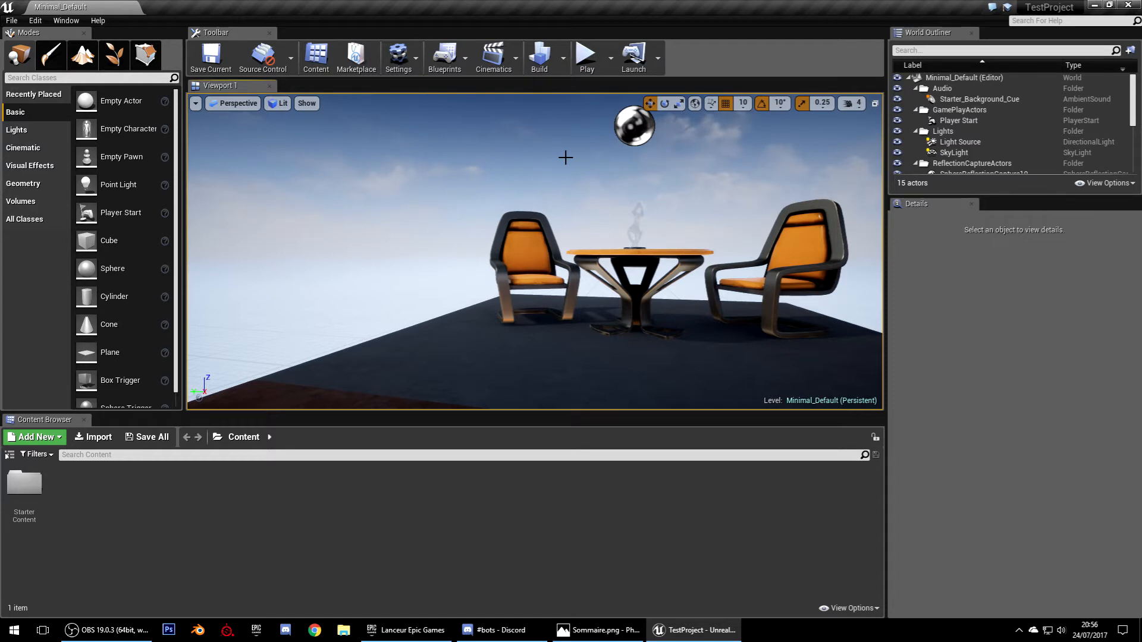
right_drag(566, 157, 621, 126)
key(s)
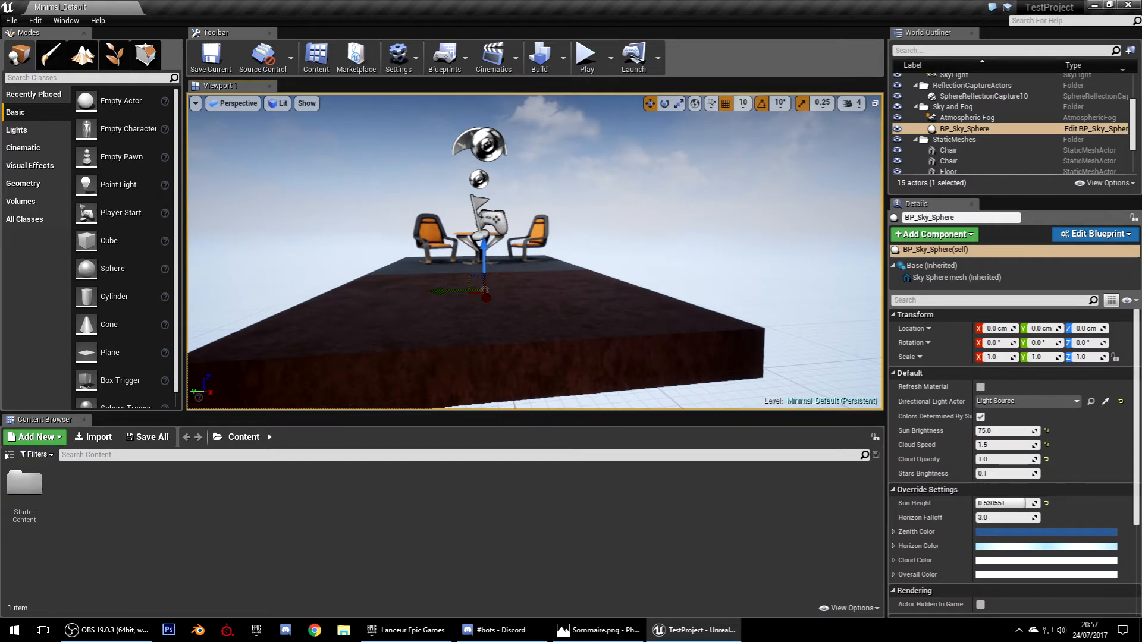
right_drag(610, 252, 609, 226)
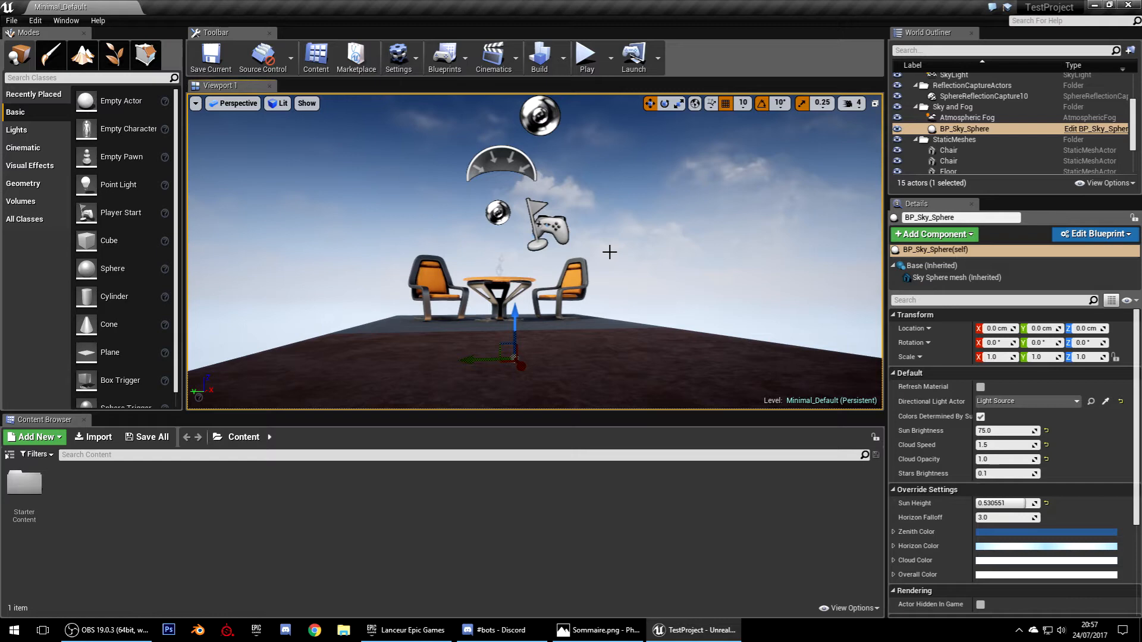
right_drag(609, 251, 636, 279)
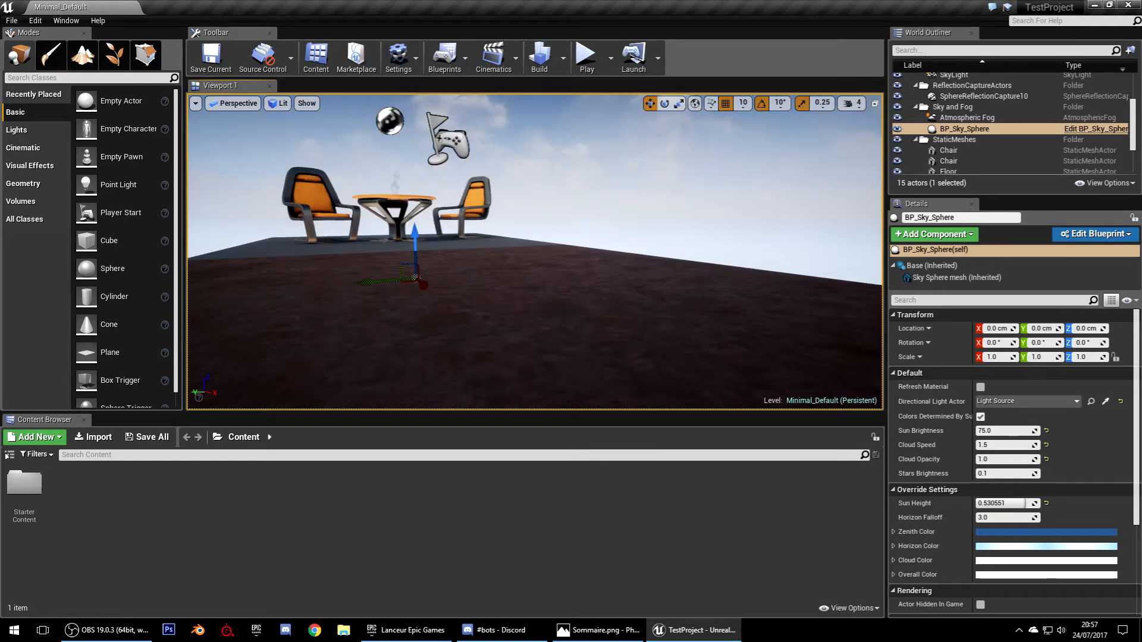
key(f)
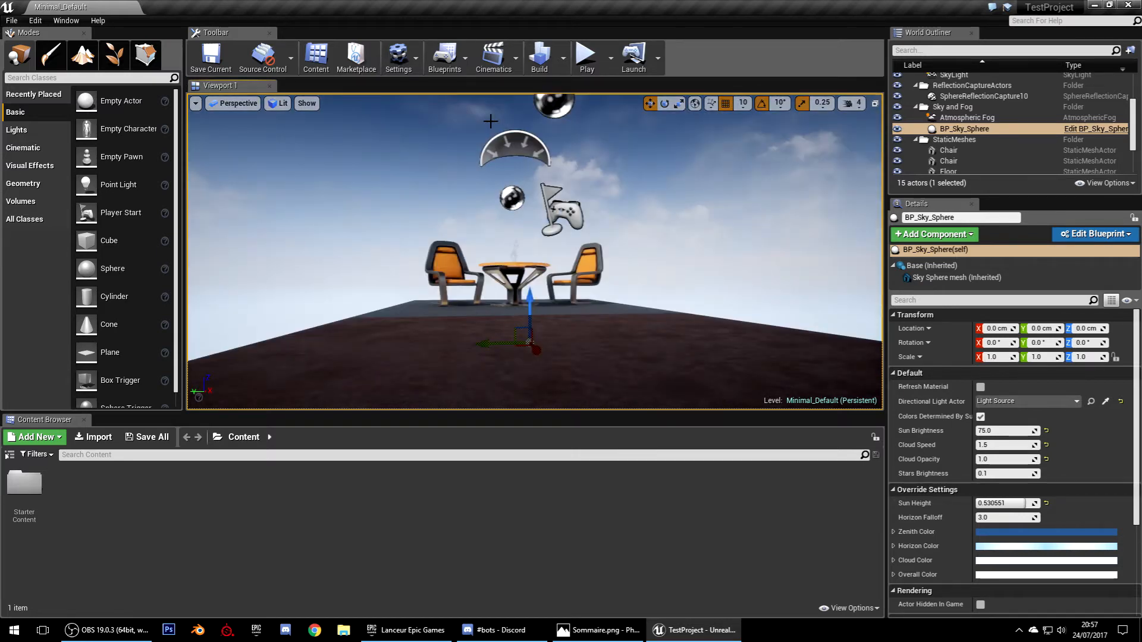
click(576, 210)
key(f)
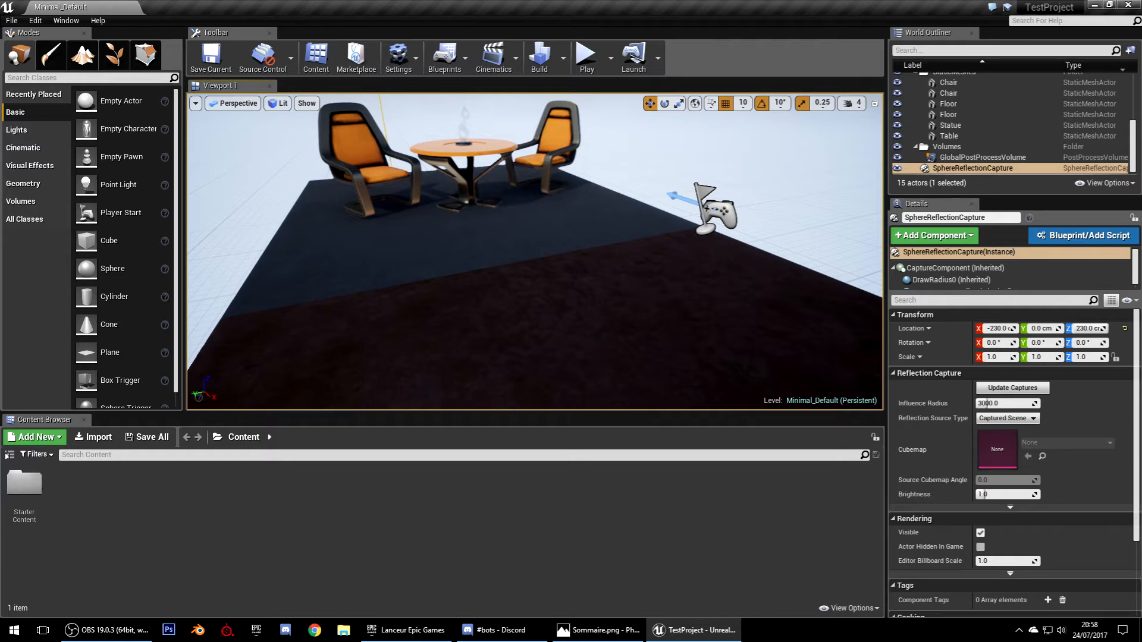
key(f)
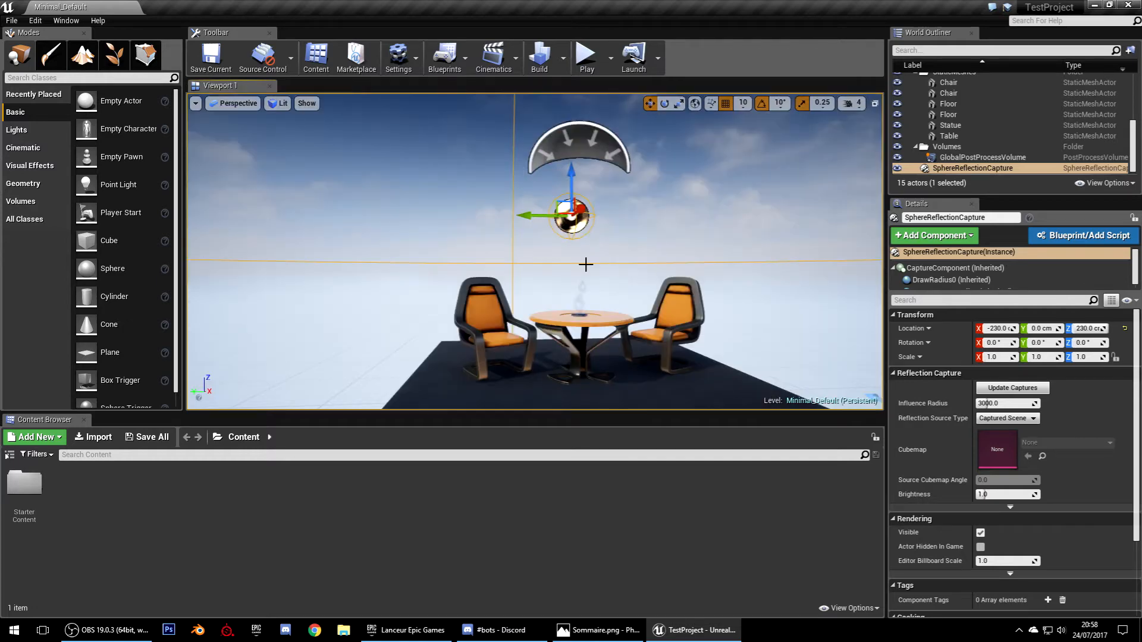
right_drag(586, 265, 643, 275)
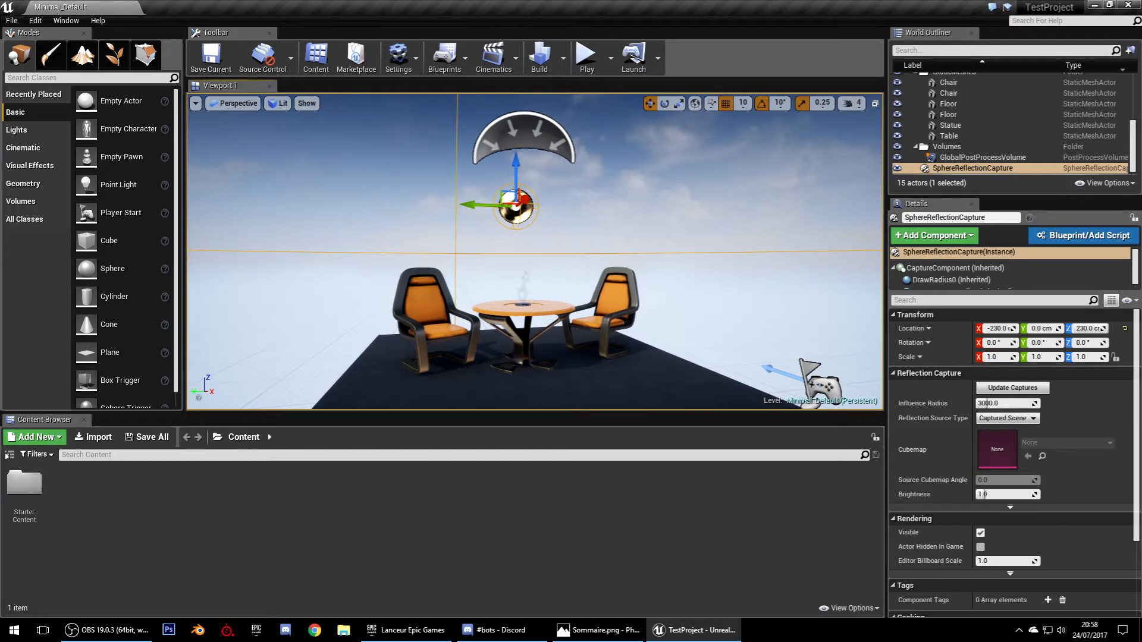
right_drag(535, 251, 684, 287)
right_drag(536, 251, 440, 250)
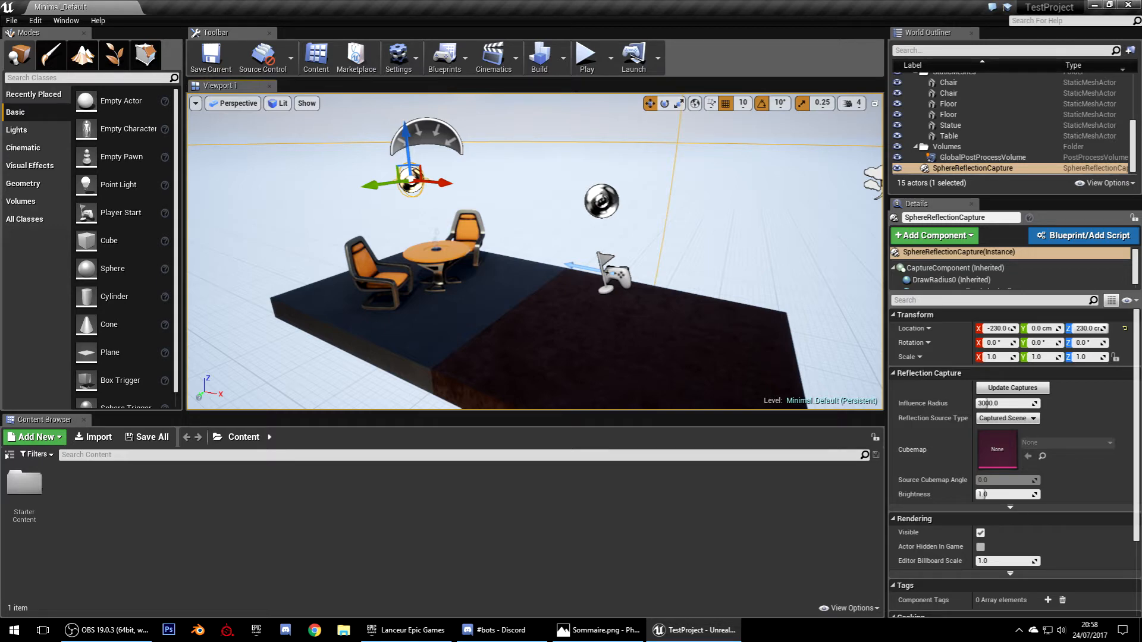
right_drag(535, 251, 452, 249)
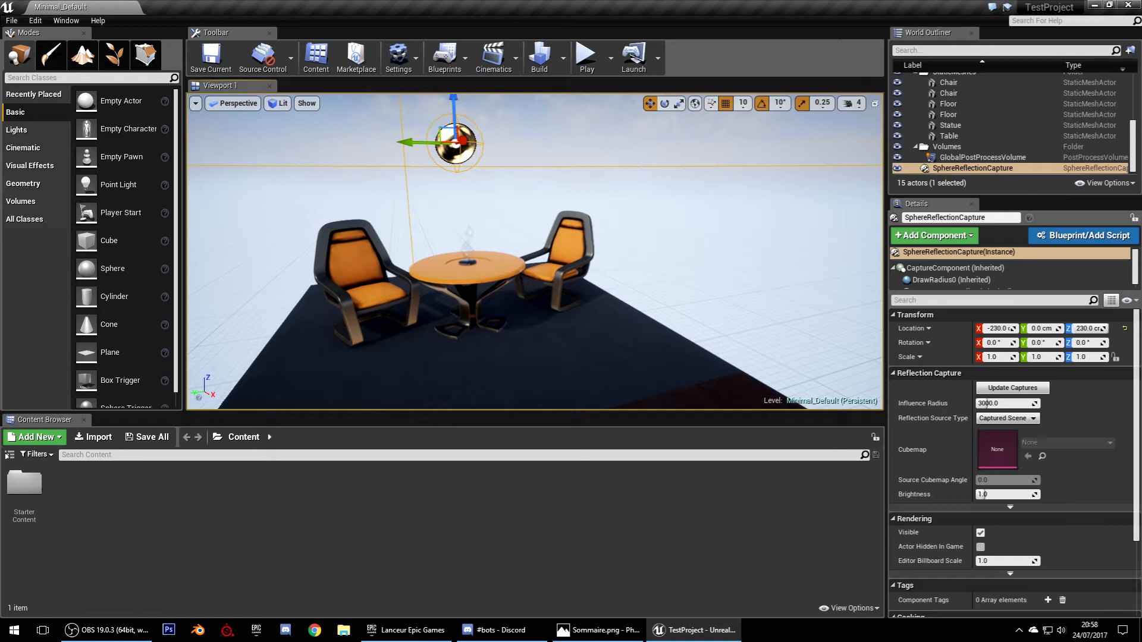
click(576, 74)
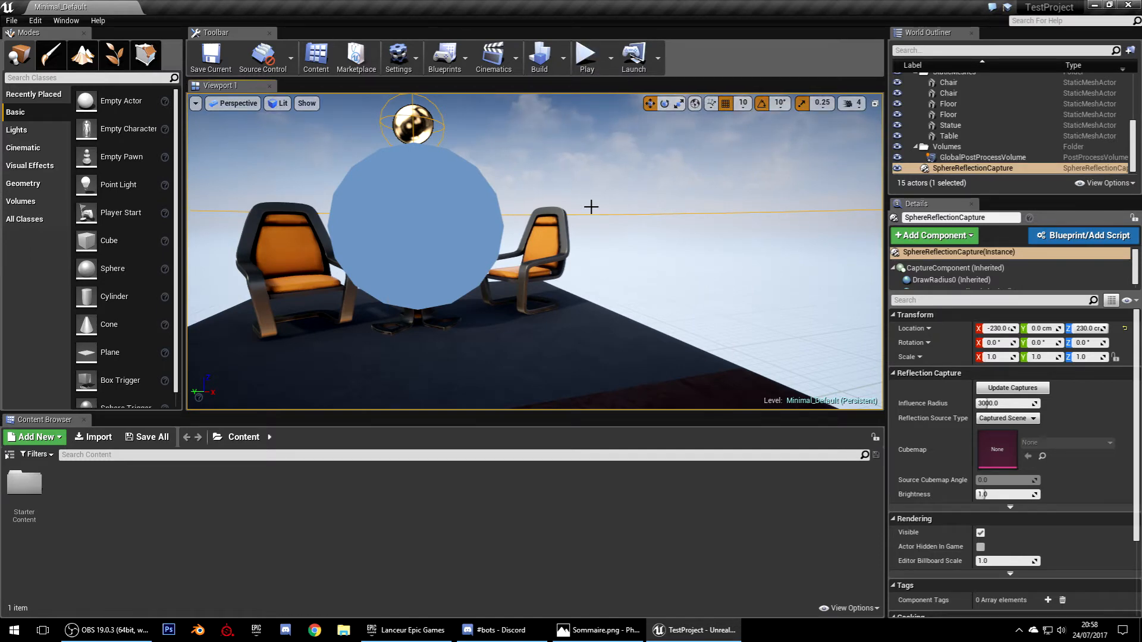
right_drag(592, 207, 551, 226)
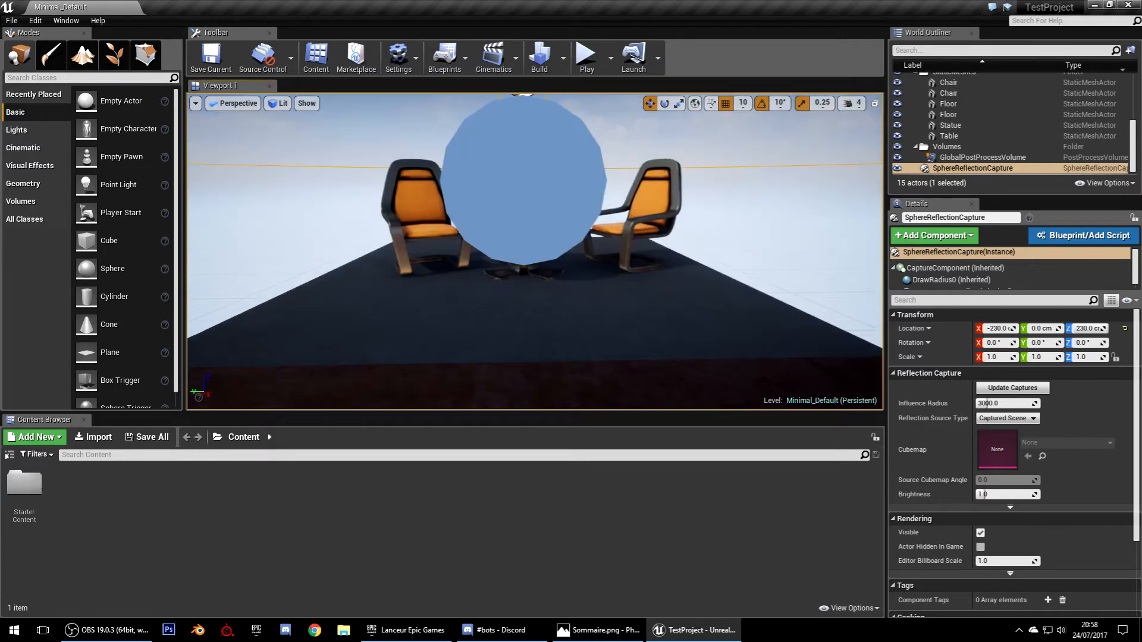
right_drag(610, 241, 610, 202)
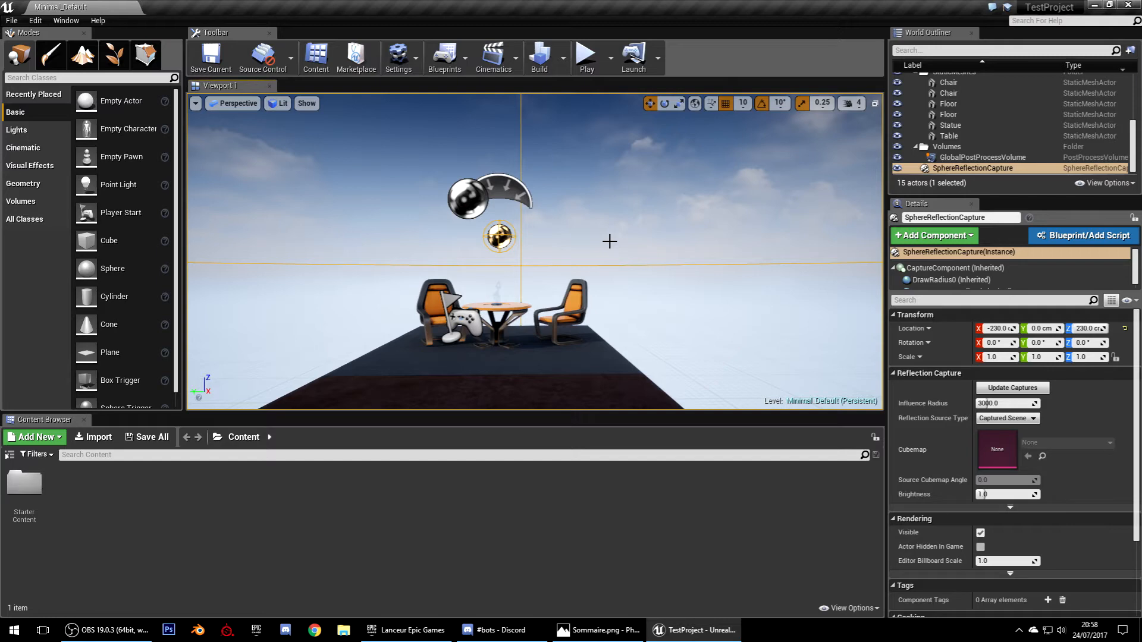
click(581, 314)
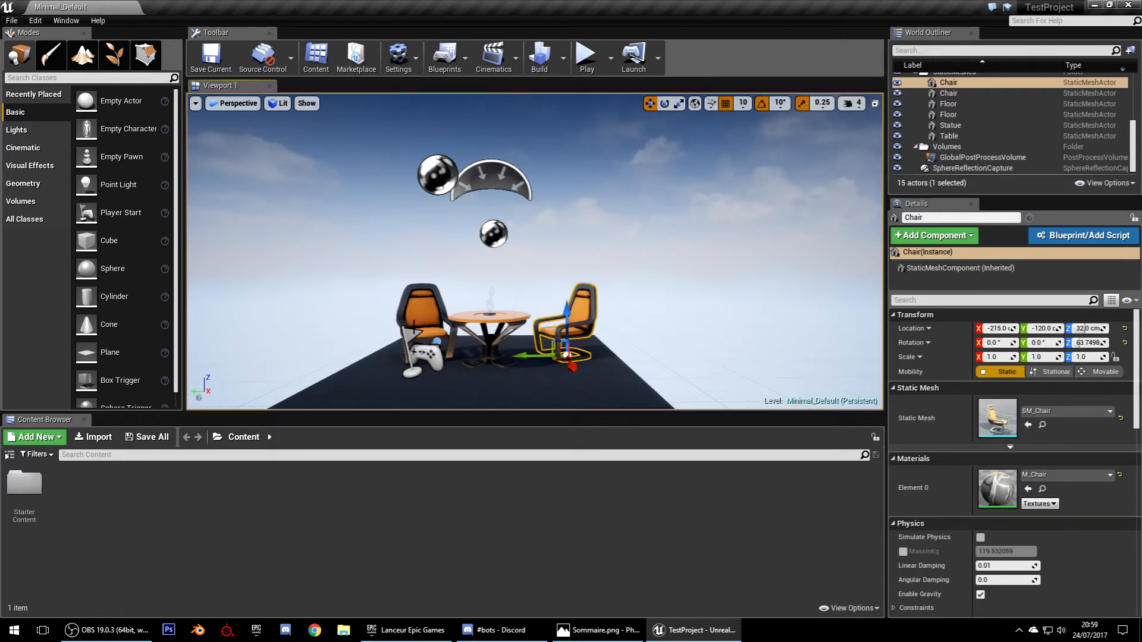
click(414, 327)
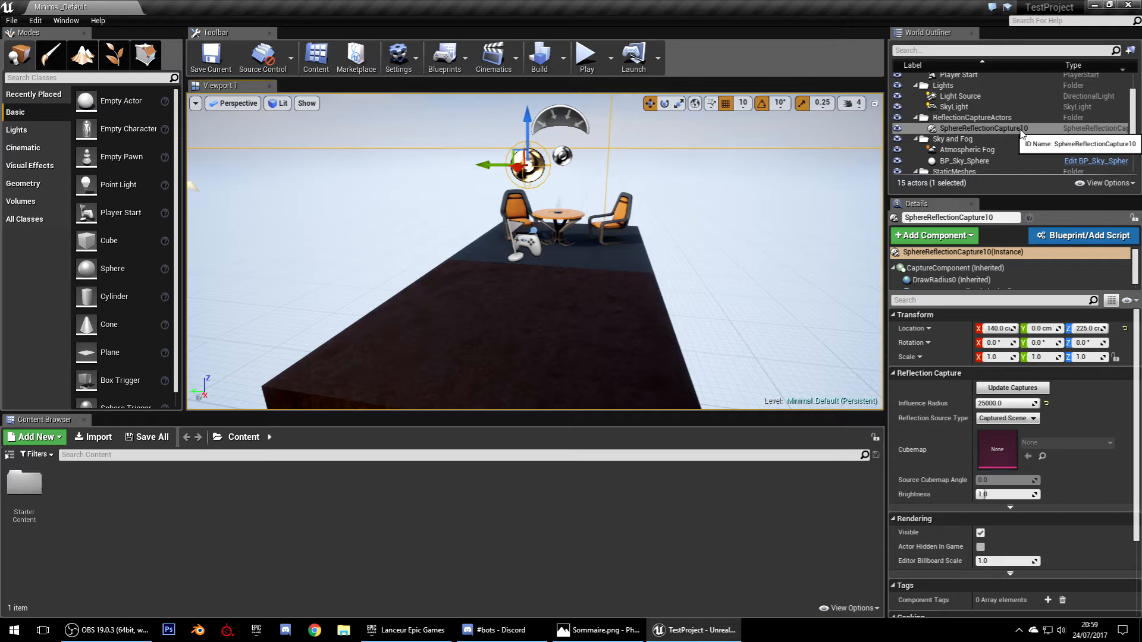
double_click(954, 107)
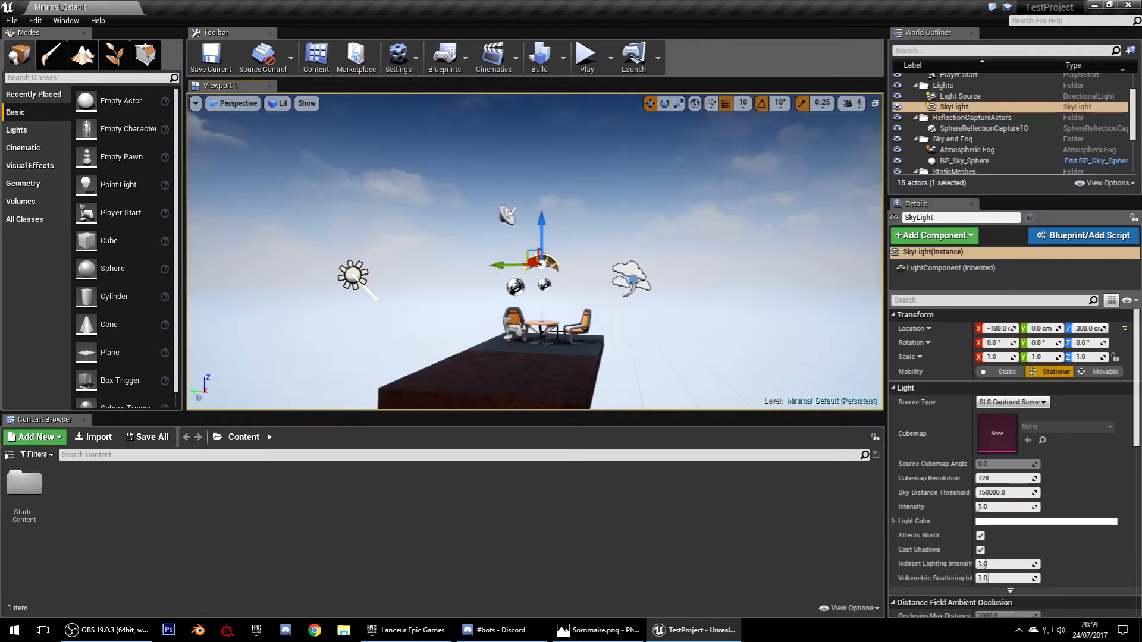
click(528, 327)
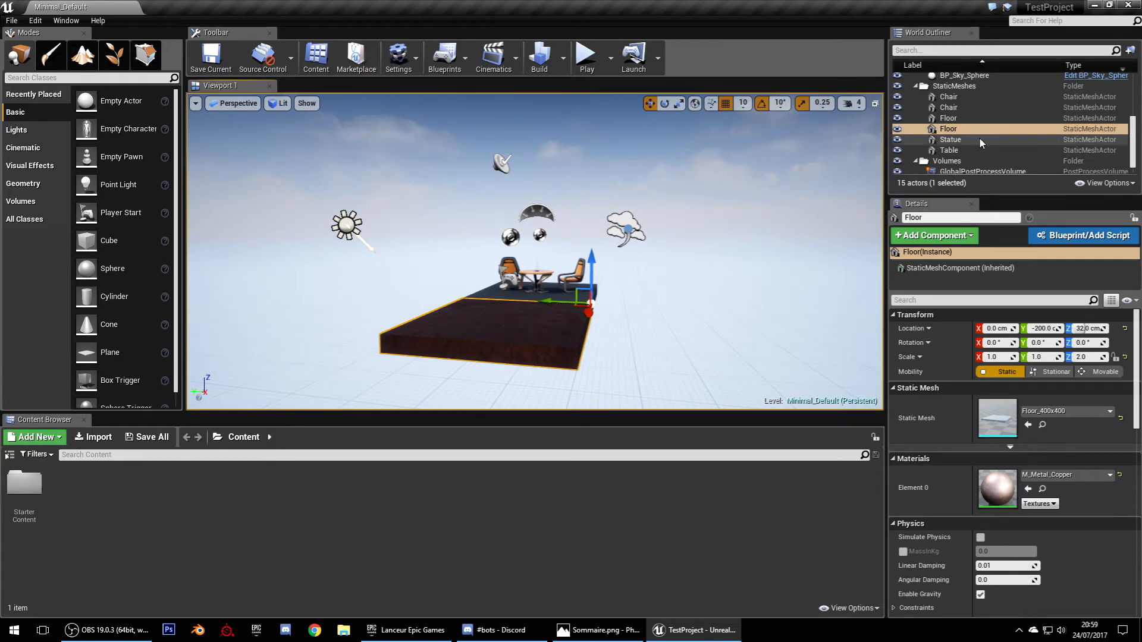
scroll(979, 137, up, 5)
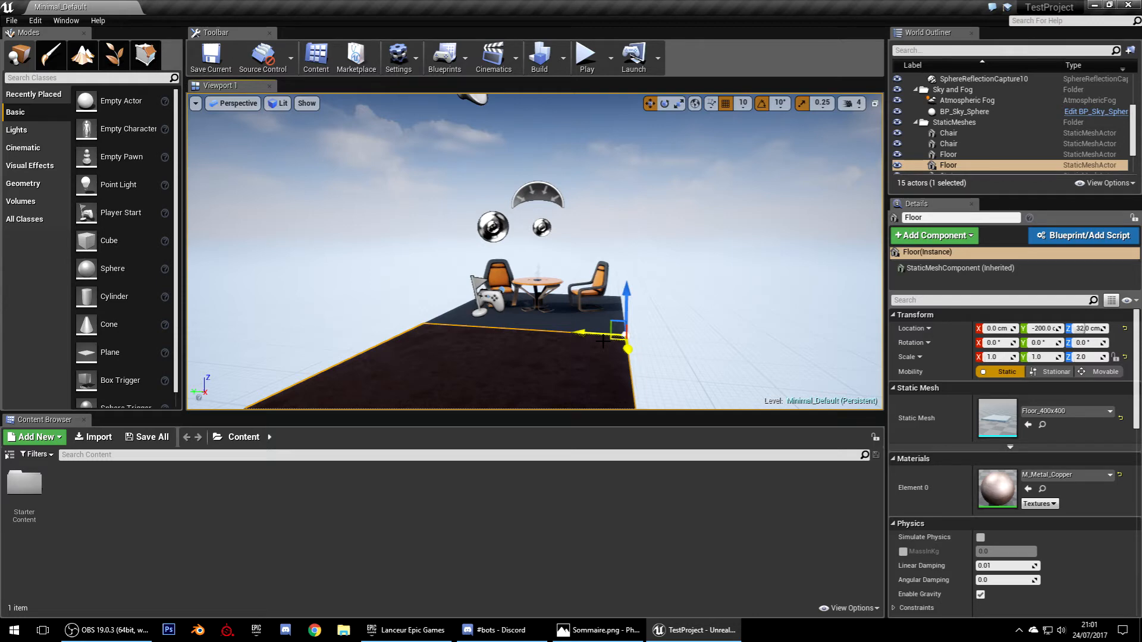
click(602, 324)
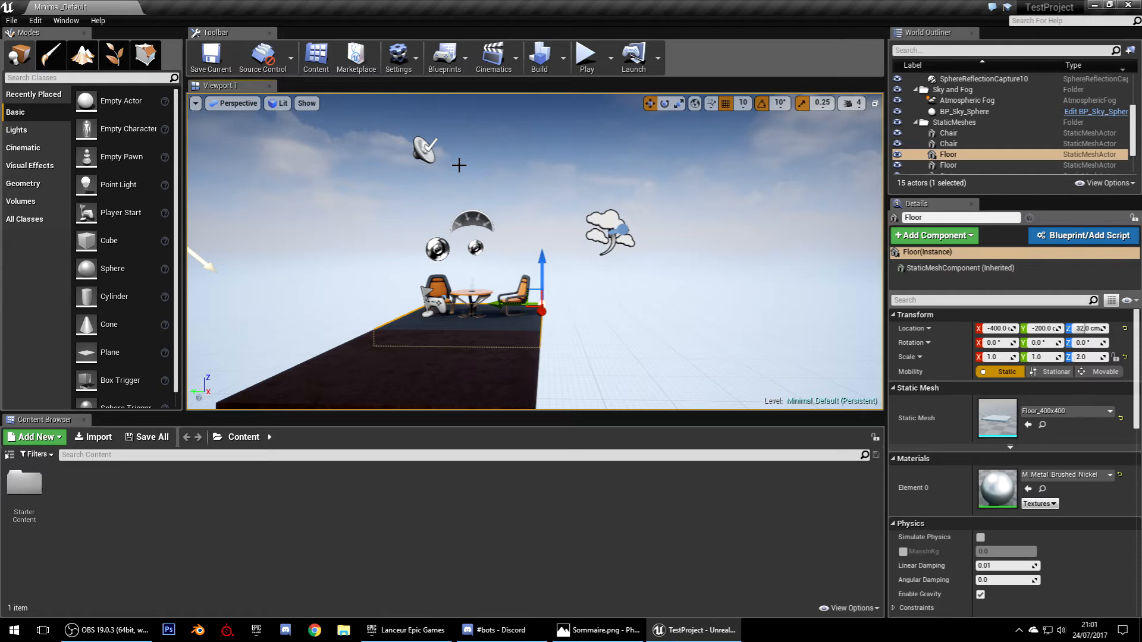
Orbit the view to see the floor slab's front edge
right_drag(459, 166, 811, 239)
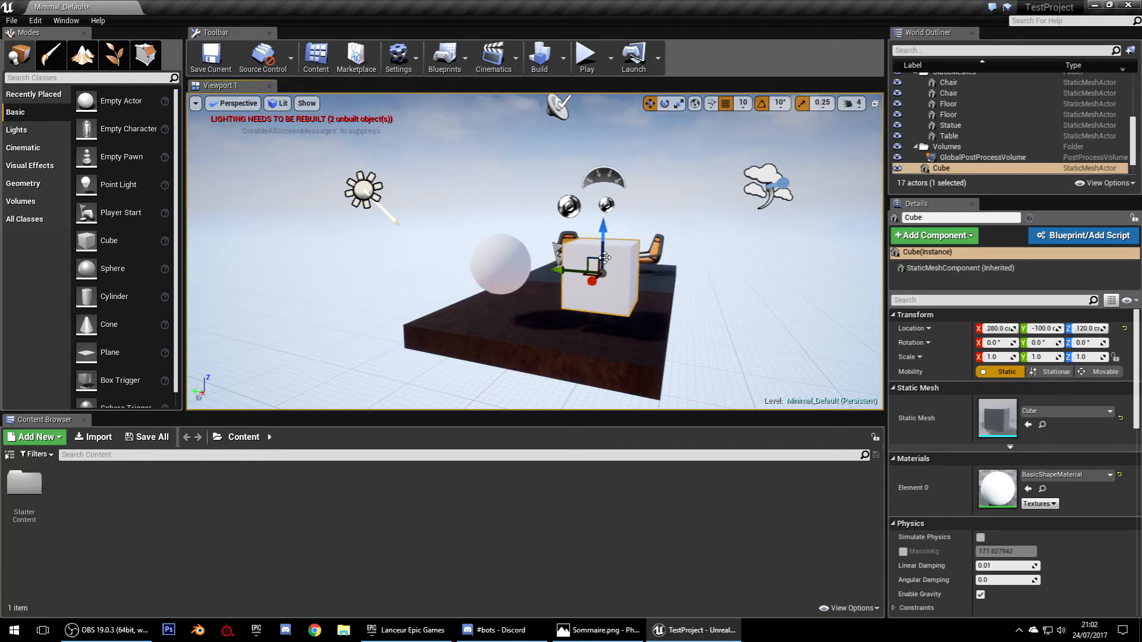
Browse the Lights and Basic shape categories in the Place panel
click(16, 130)
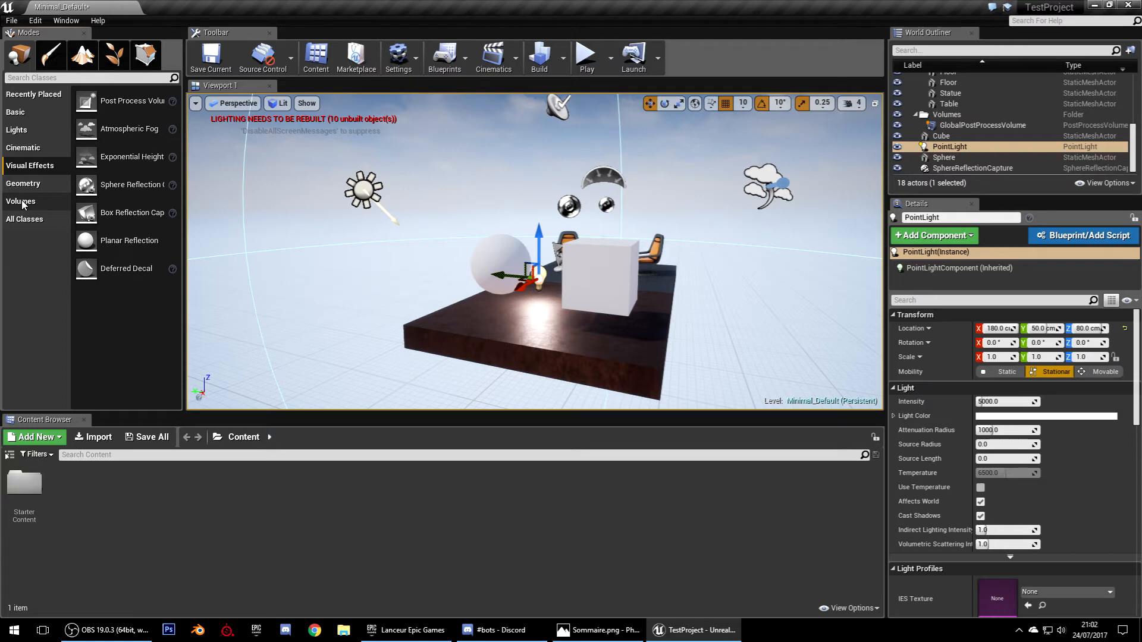
click(36, 189)
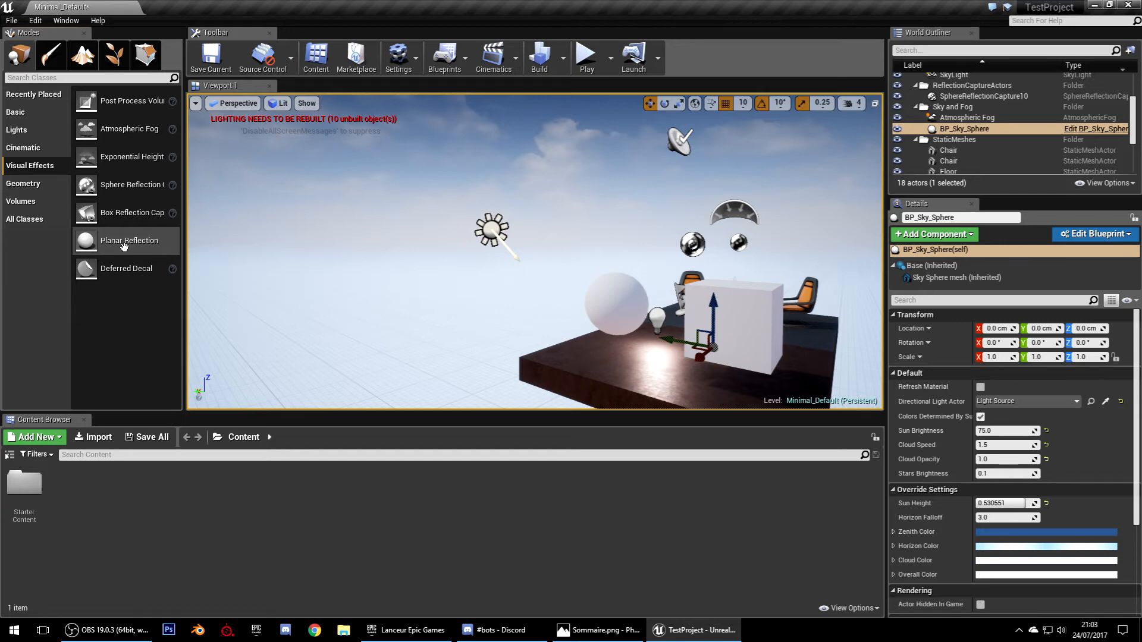
Rebuild the level's lighting and fly the camera forward toward the table
click(541, 57)
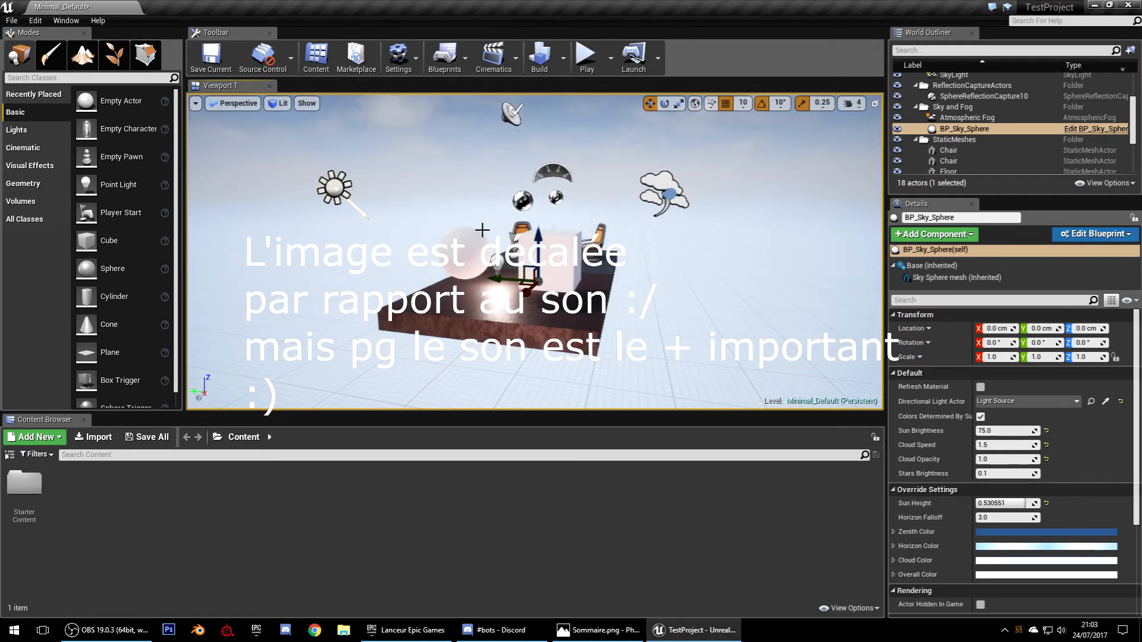
right_drag(483, 230, 482, 223)
key(w)
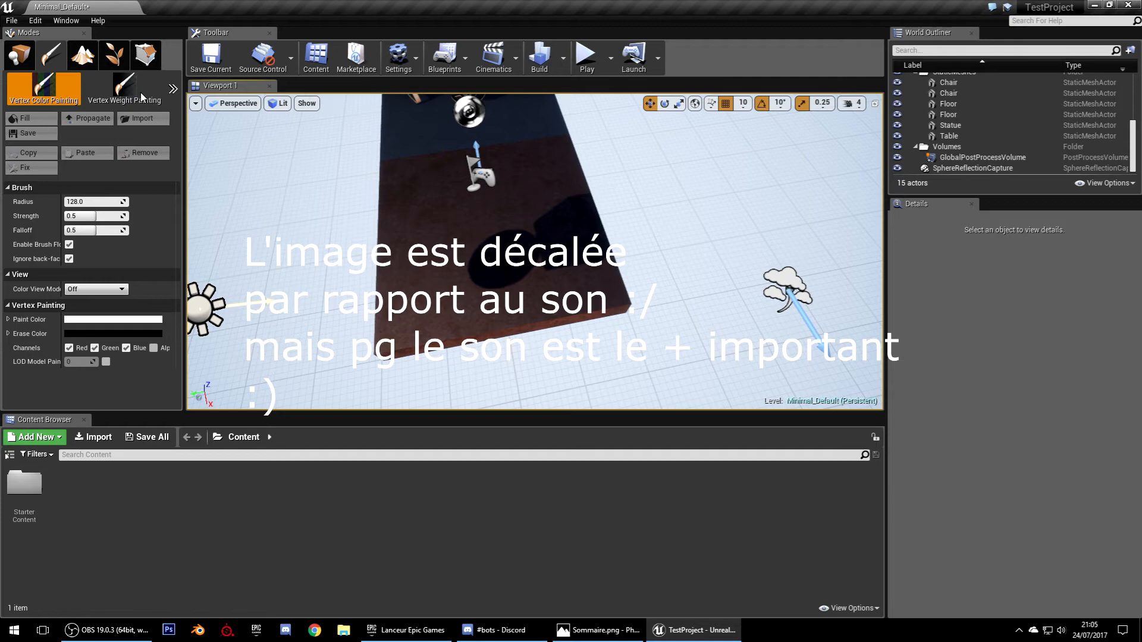
Turn the view left across the floor and enter Landscape mode with Shift+3
right_drag(558, 273, 537, 273)
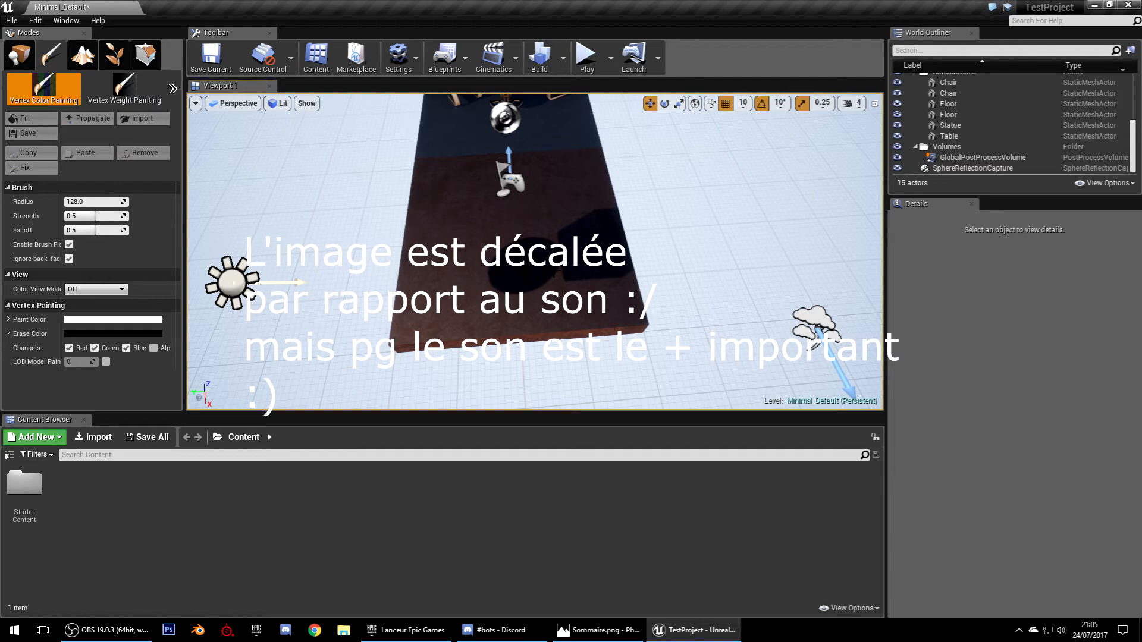
key(shift+3)
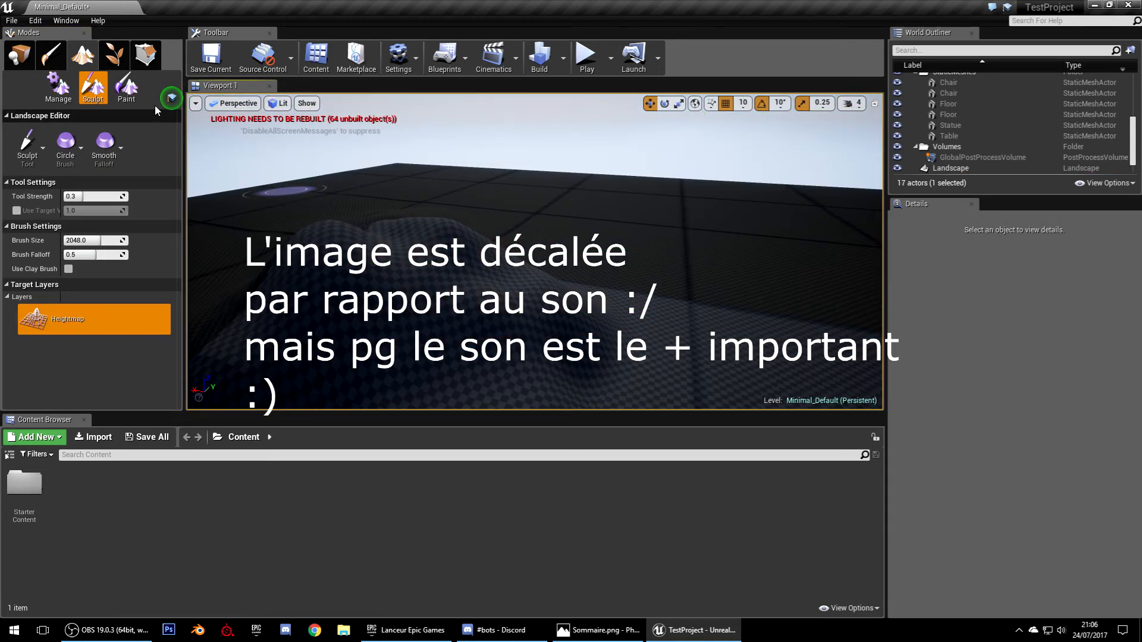
Switch the Modes panel to Foliage painting
click(146, 53)
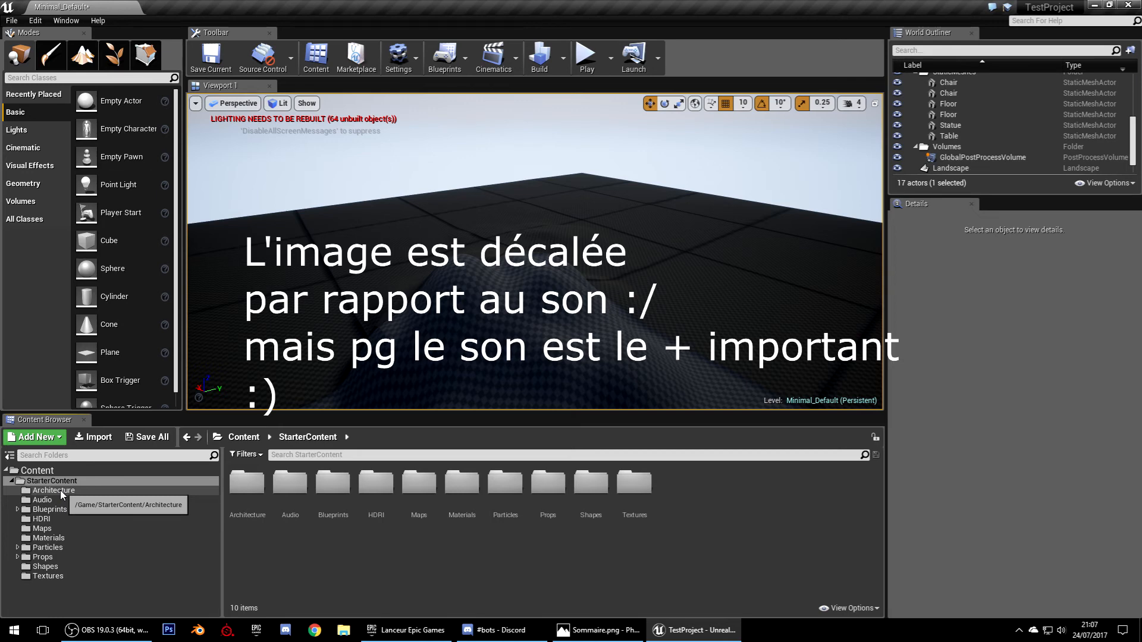
Turn the viewport to look across the level floor where SM_TableRound is placed
right_drag(405, 285, 327, 297)
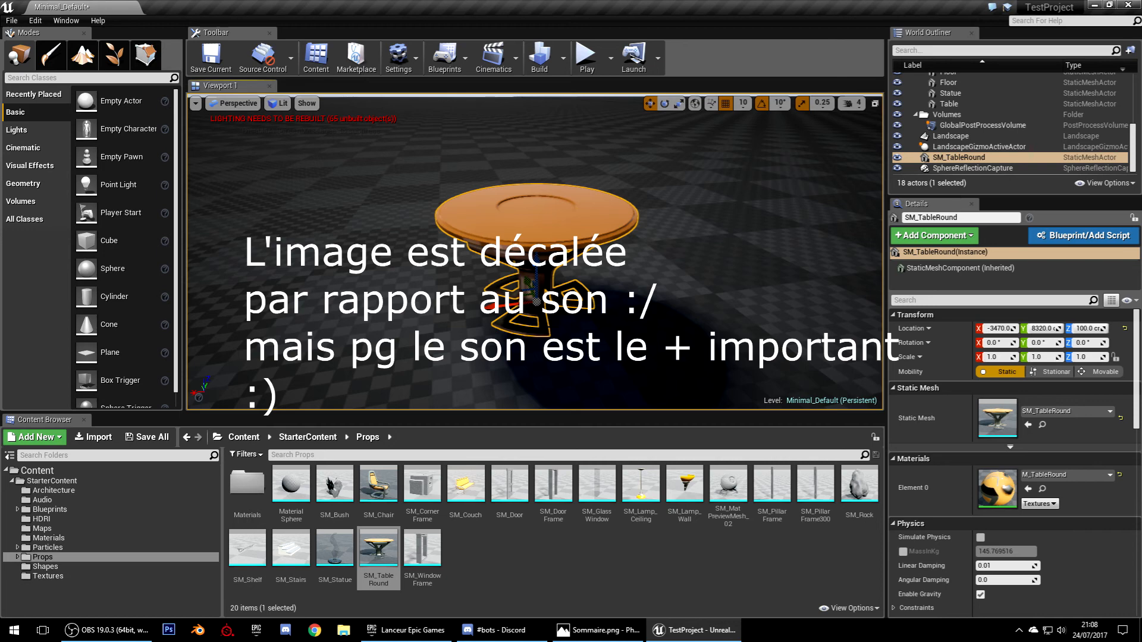
Select an item in the Content Browser to begin adding SM_Chair, SM_Couch, SM_Lamp_Wall and SM_Door
click(53, 527)
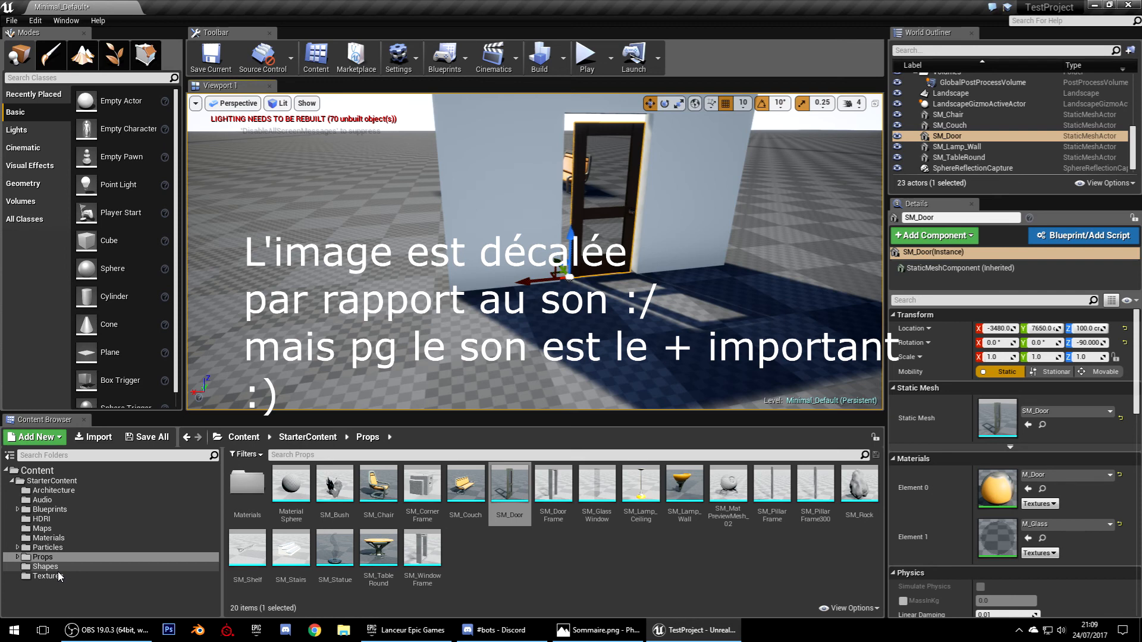
Show StarterContent's Audio folder, listing its 24 sound waves and cues such as Explosion01
click(73, 500)
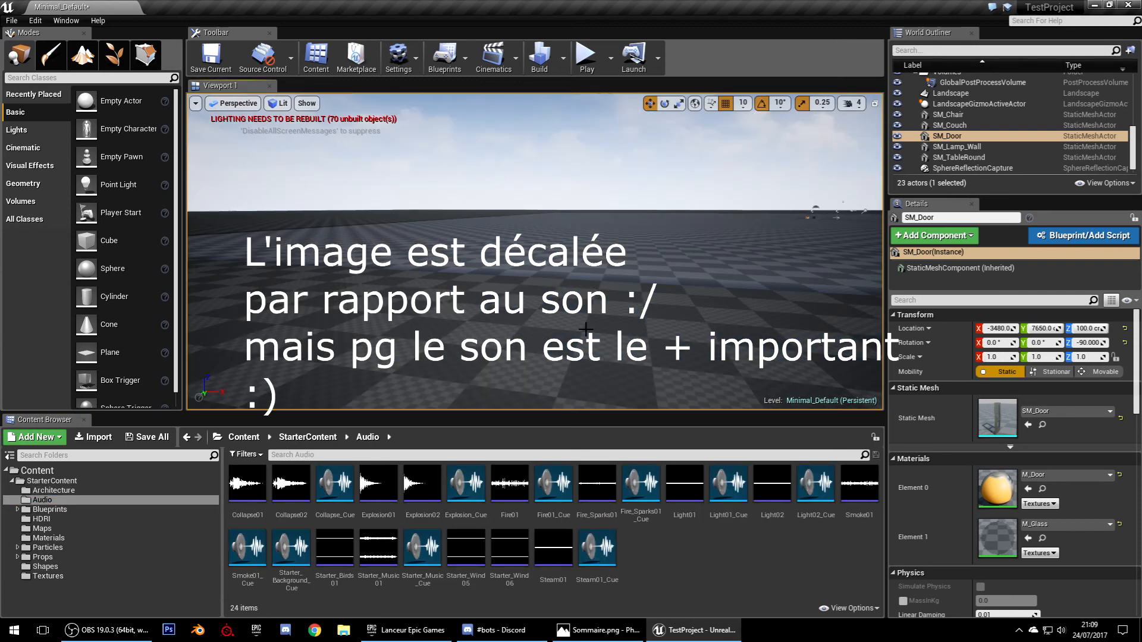